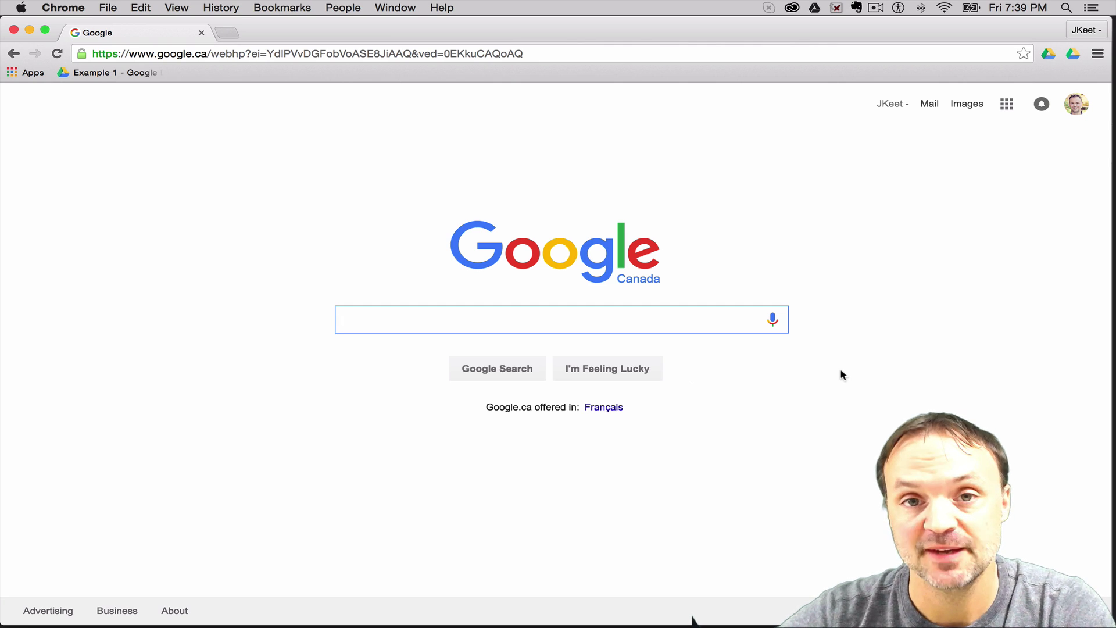
# - Go from the Google homepage to Google Drive through the Google apps grid
pyautogui.click(852, 368)
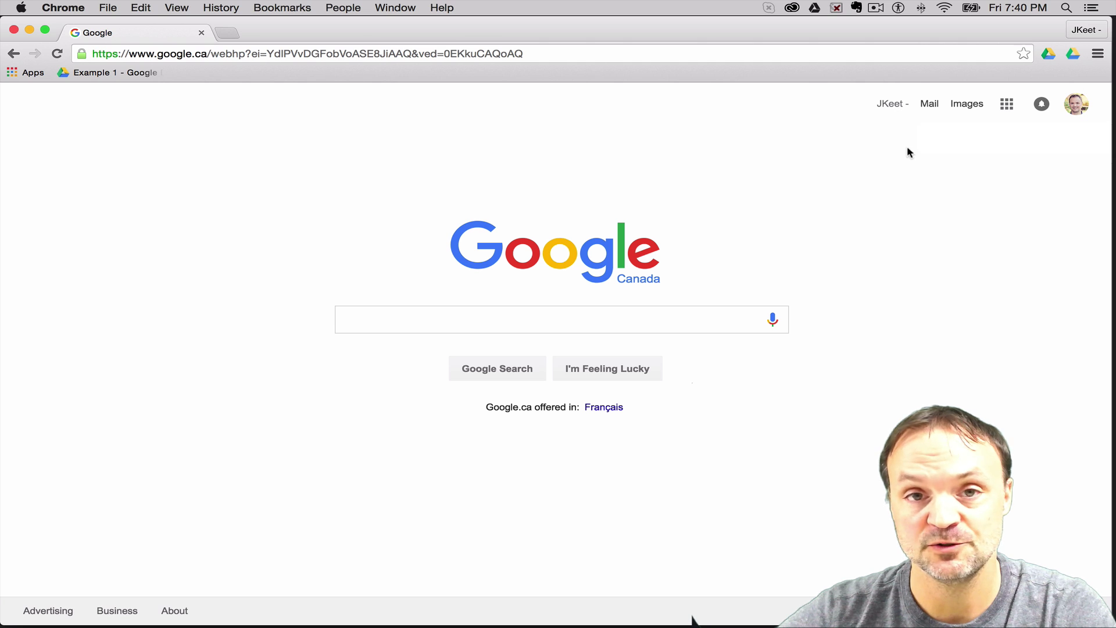
pyautogui.click(1007, 105)
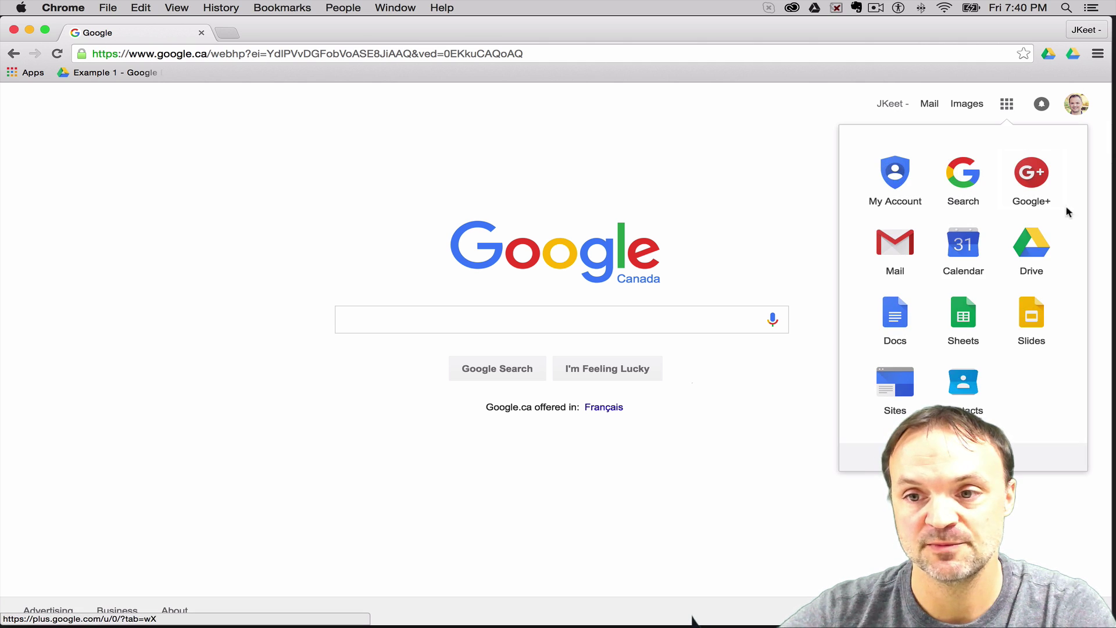
pyautogui.click(1034, 249)
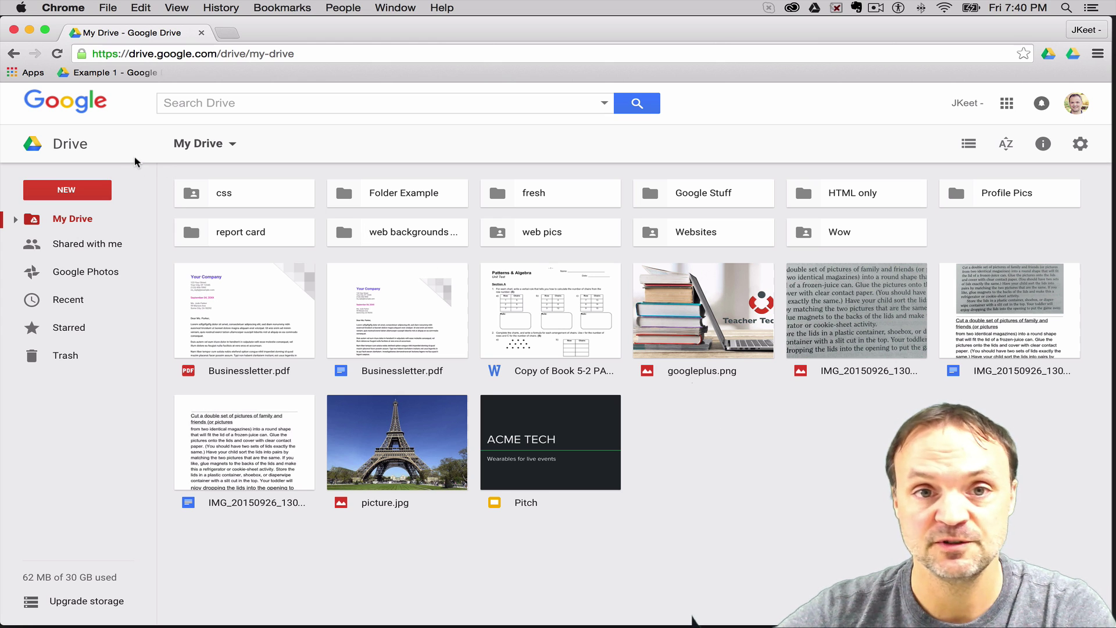
pyautogui.click(80, 191)
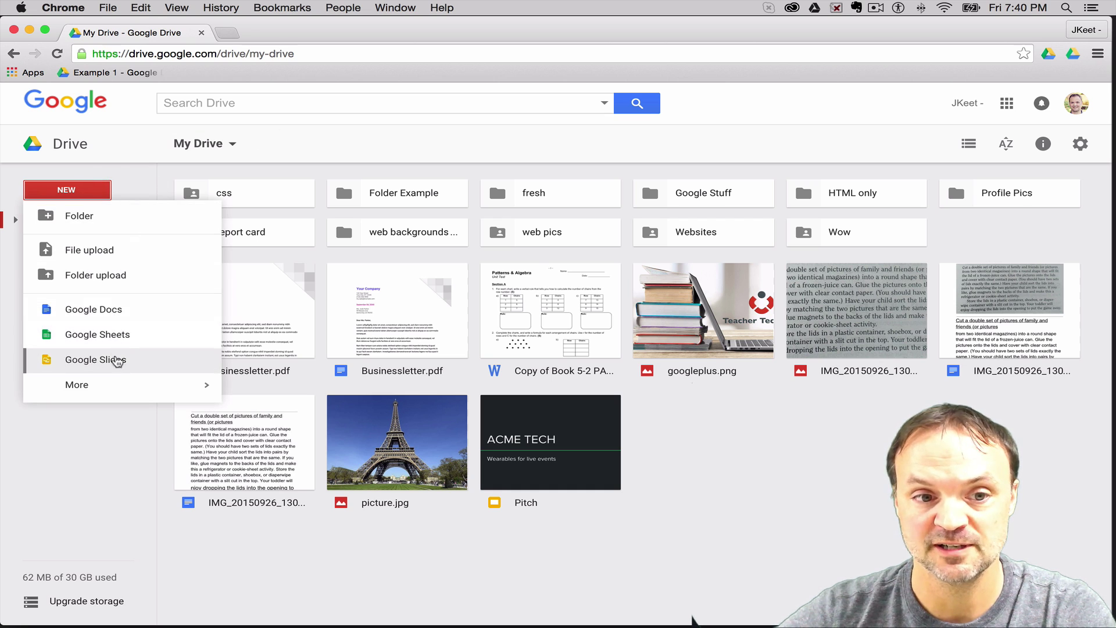
pyautogui.moveTo(129, 384)
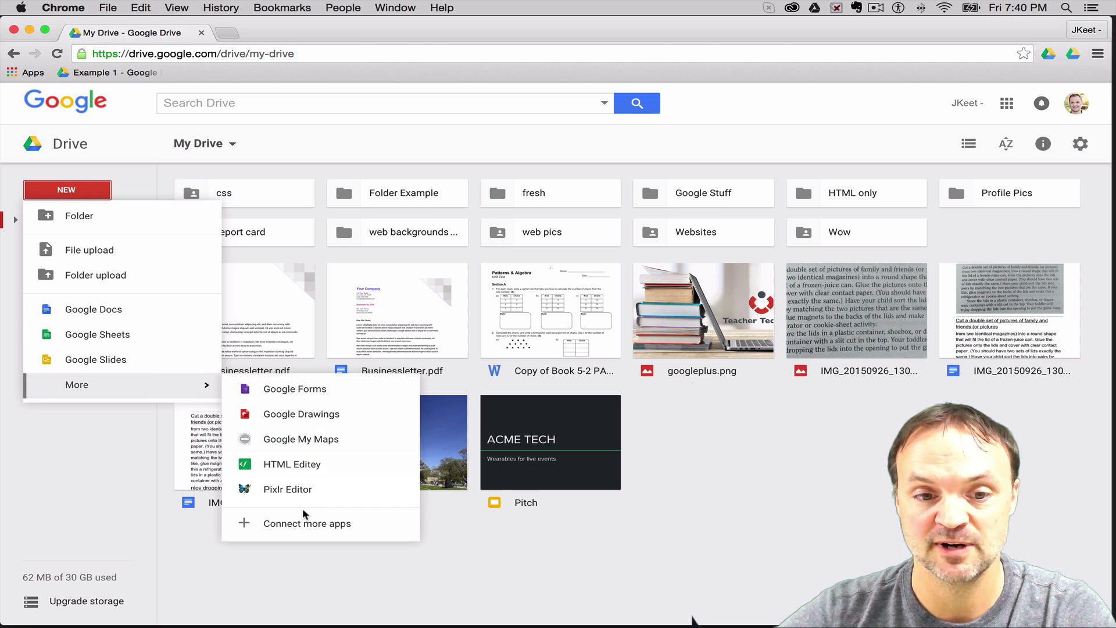
pyautogui.click(219, 145)
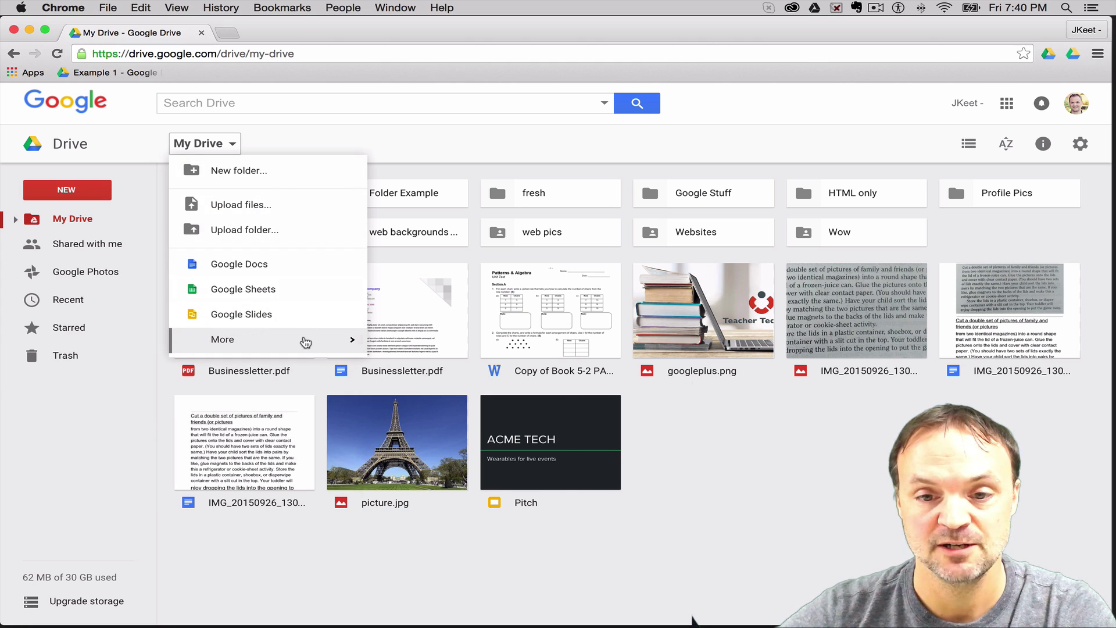
pyautogui.click(704, 436)
pyautogui.rightClick(691, 428)
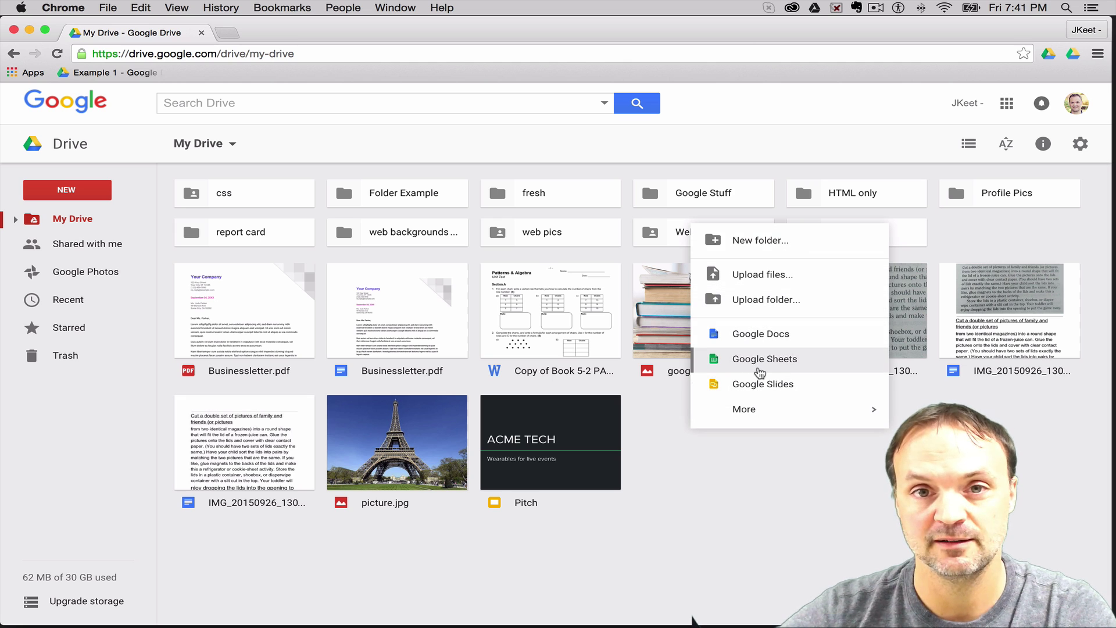
pyautogui.click(734, 472)
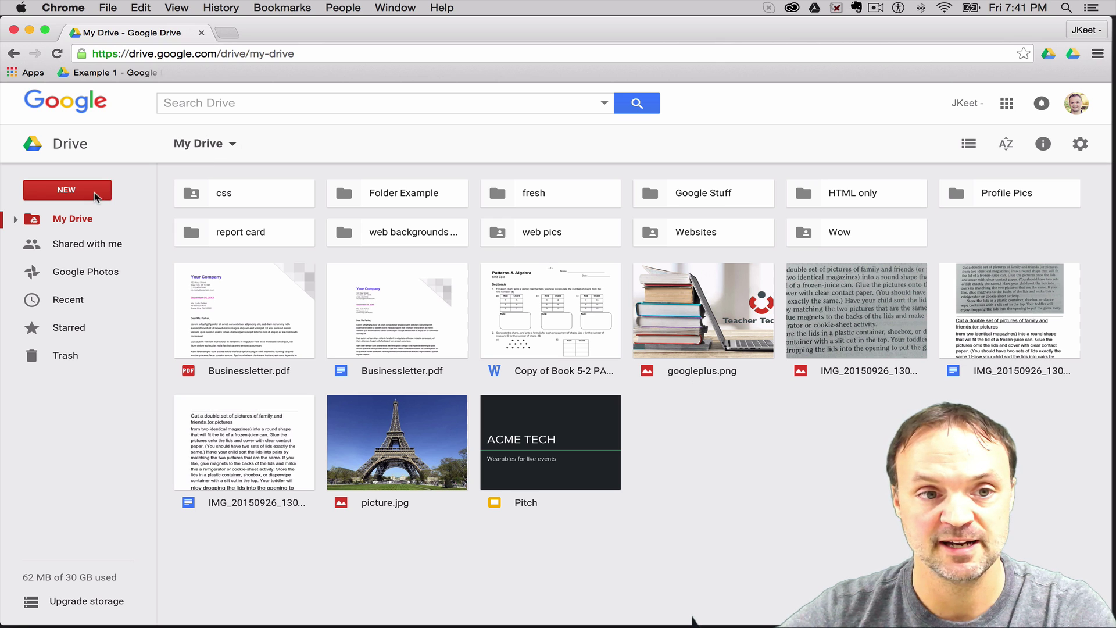
# - Browse the css, Folder Example, fresh, HTML only and Google Stuff folders, then return to My Drive
pyautogui.click(15, 220)
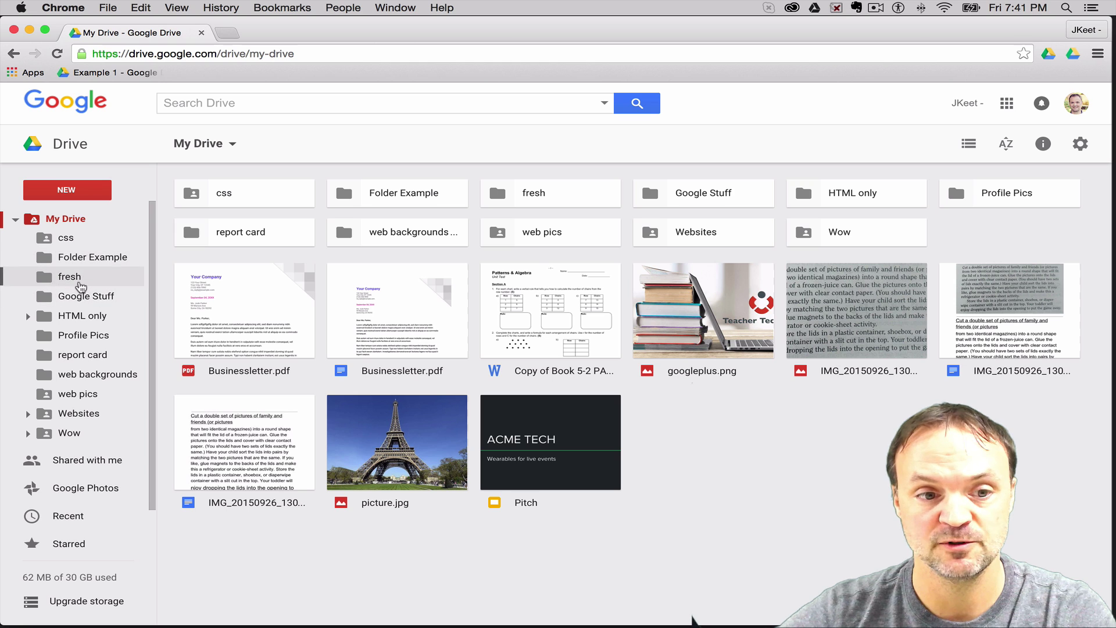
pyautogui.click(65, 239)
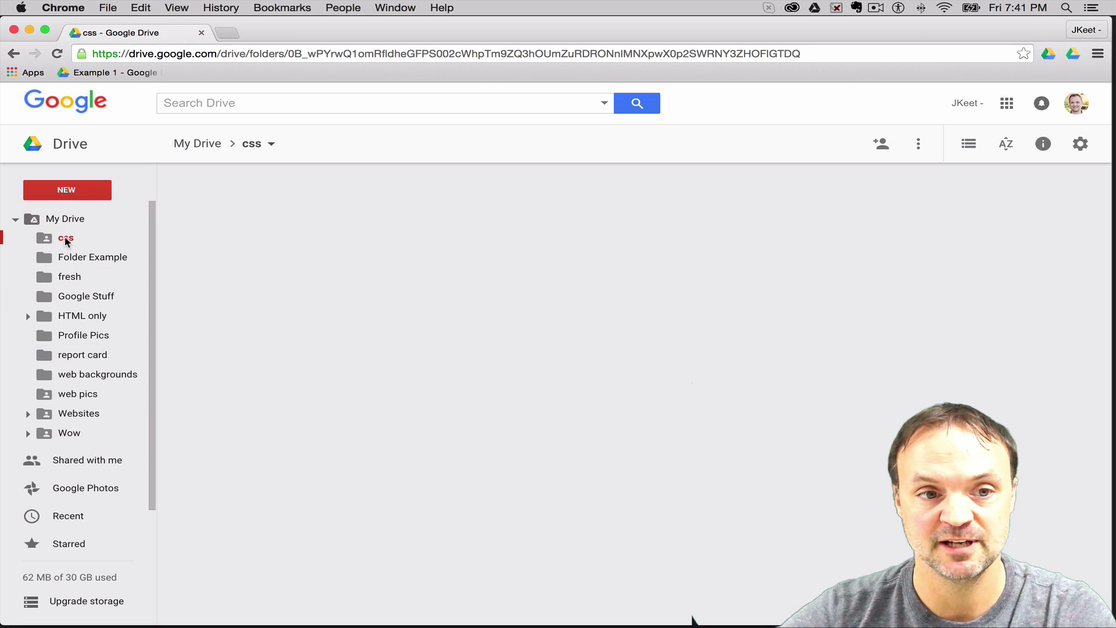
pyautogui.click(67, 257)
pyautogui.click(67, 278)
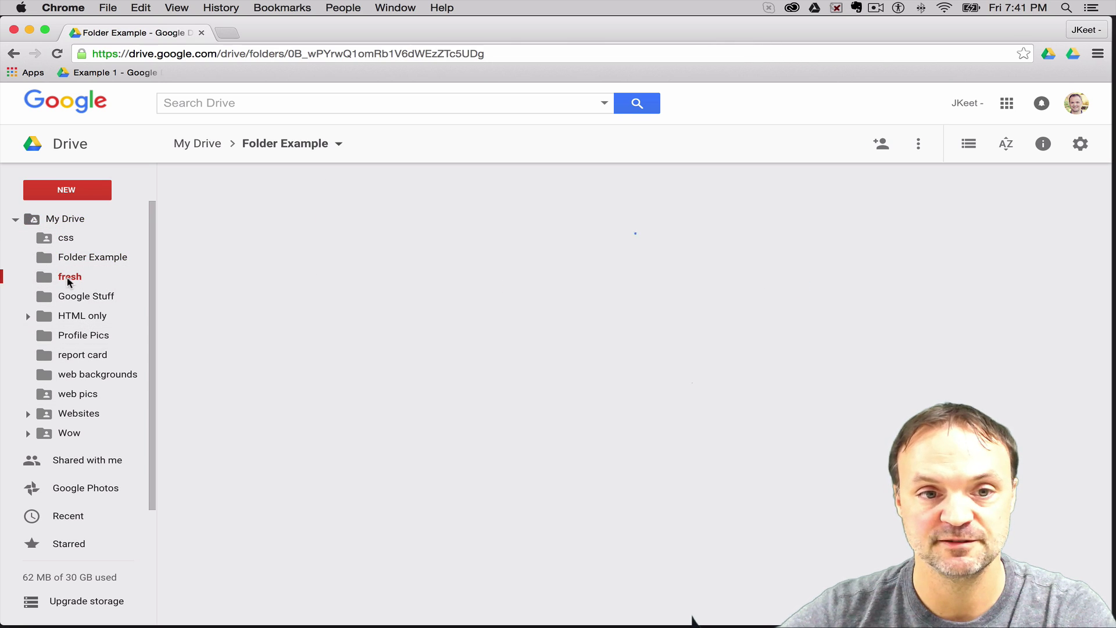
pyautogui.click(76, 317)
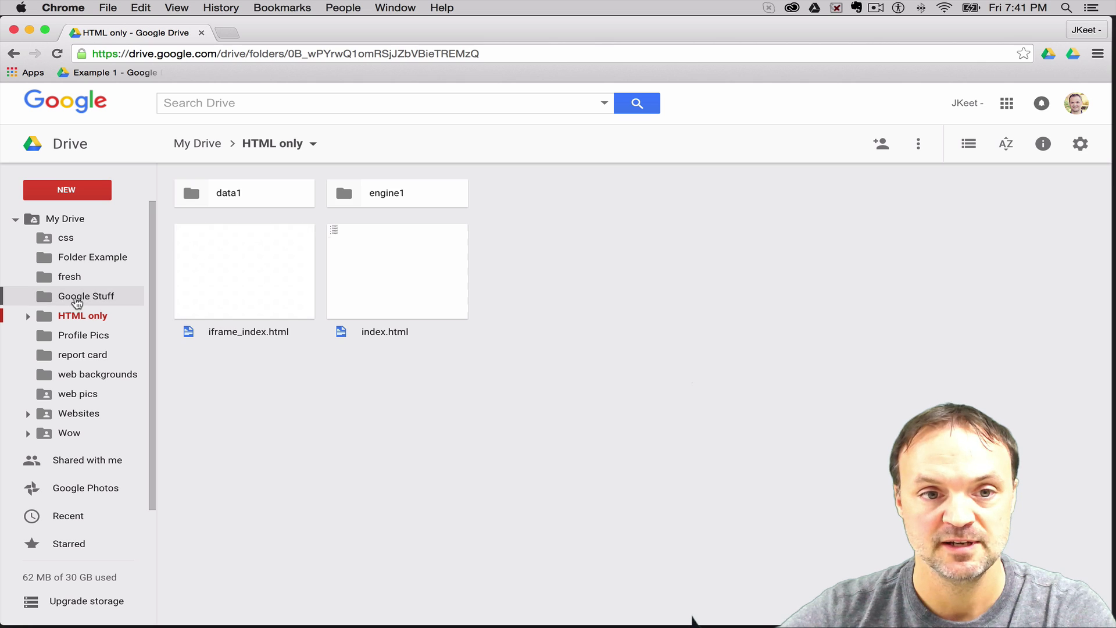
pyautogui.click(77, 299)
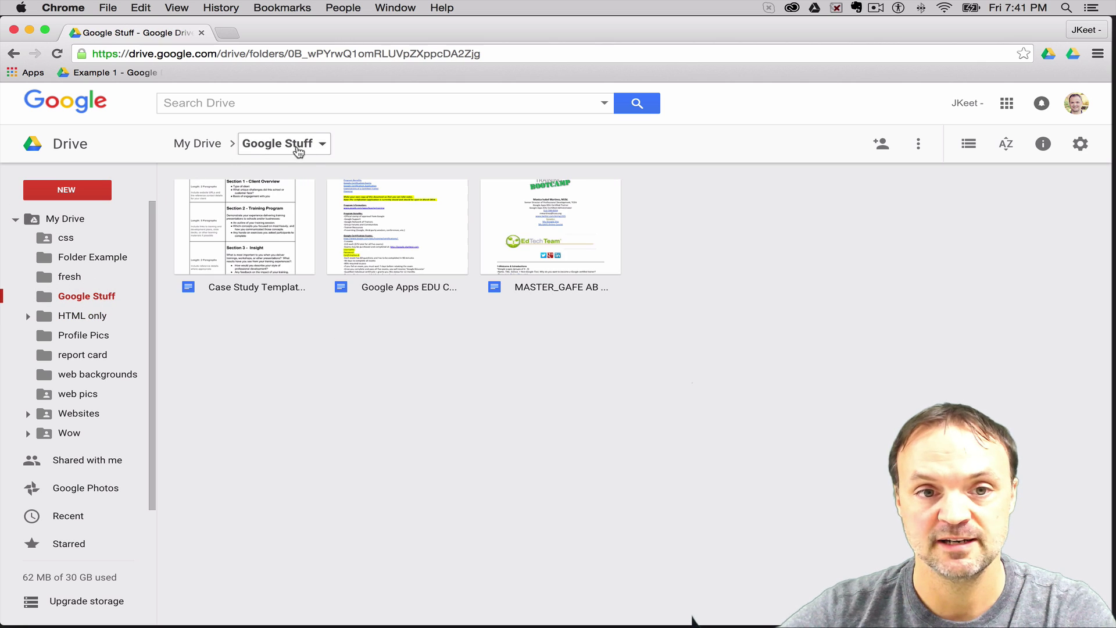
pyautogui.click(206, 150)
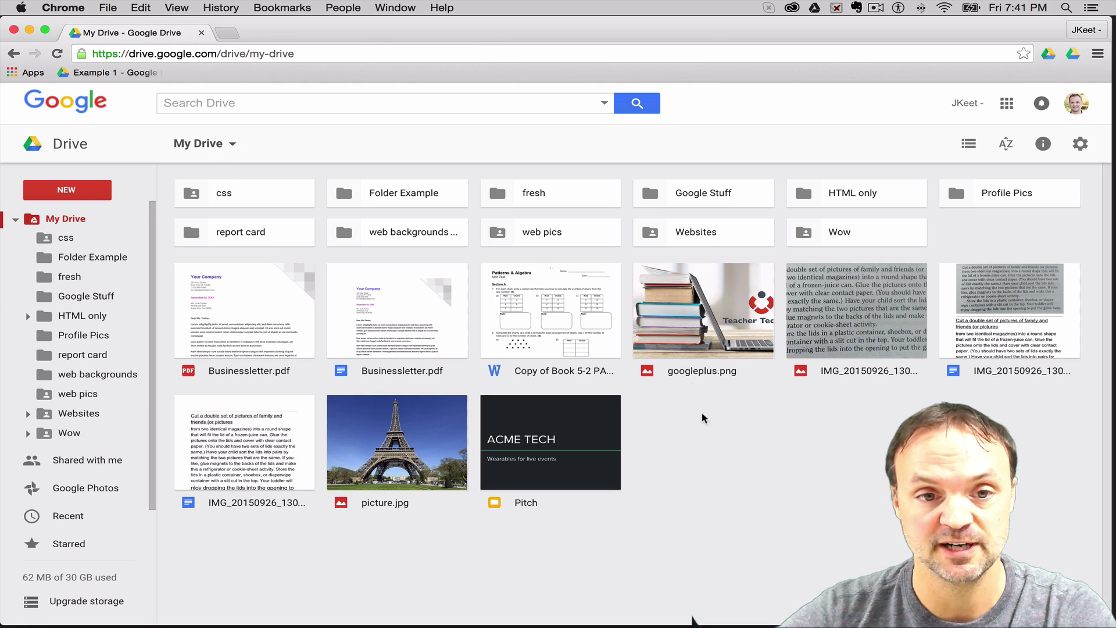
# - Create a new blank Google Docs document titled 'test' and close it
pyautogui.click(80, 195)
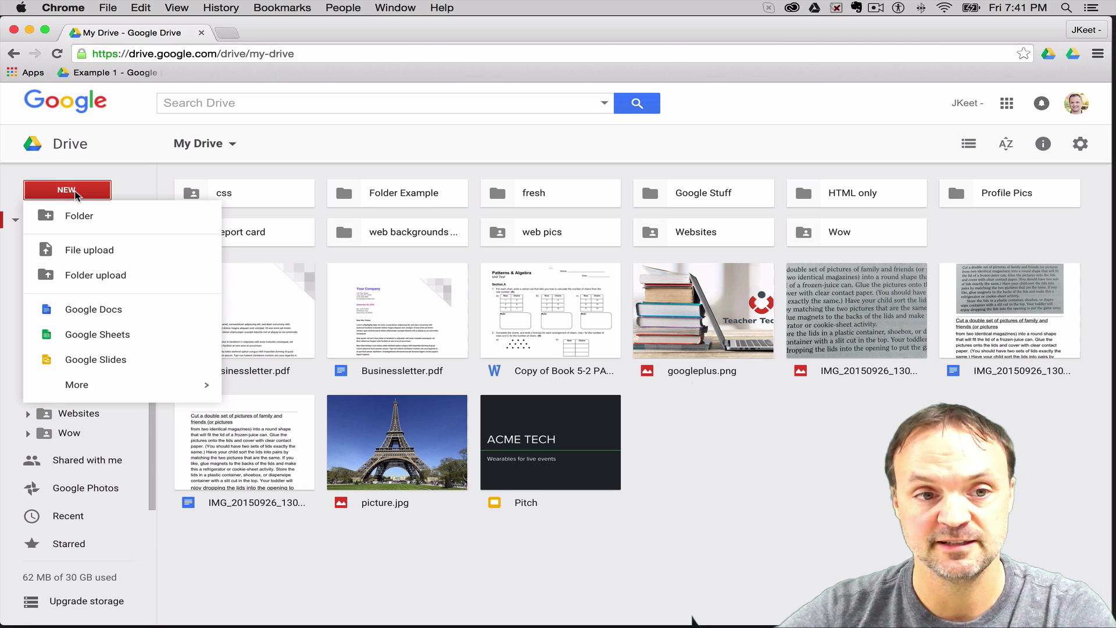
pyautogui.click(104, 315)
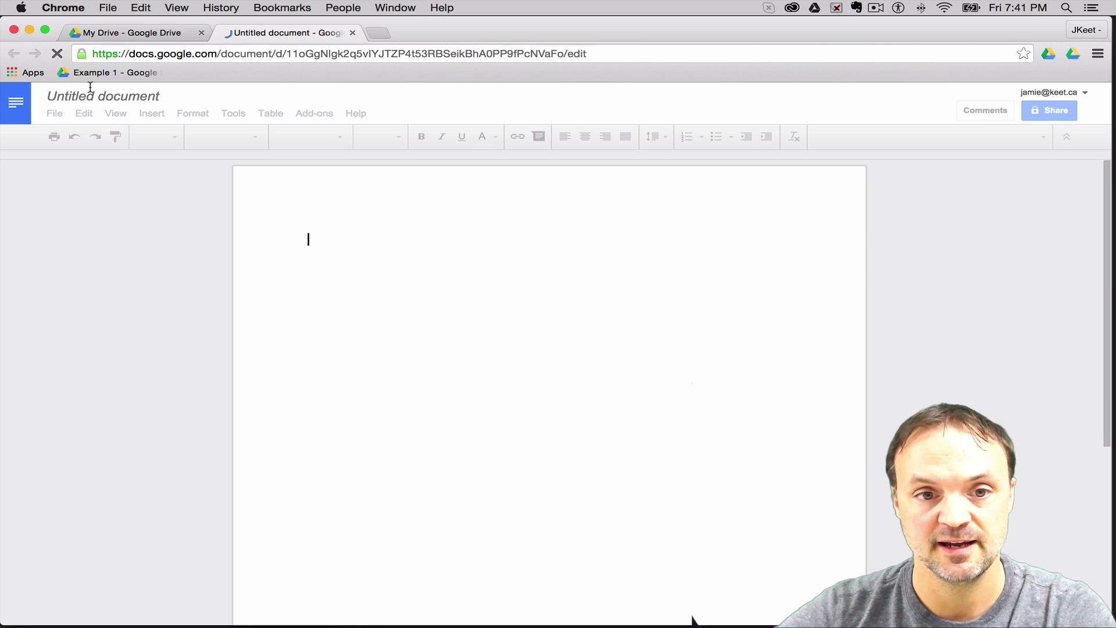
pyautogui.click(87, 94)
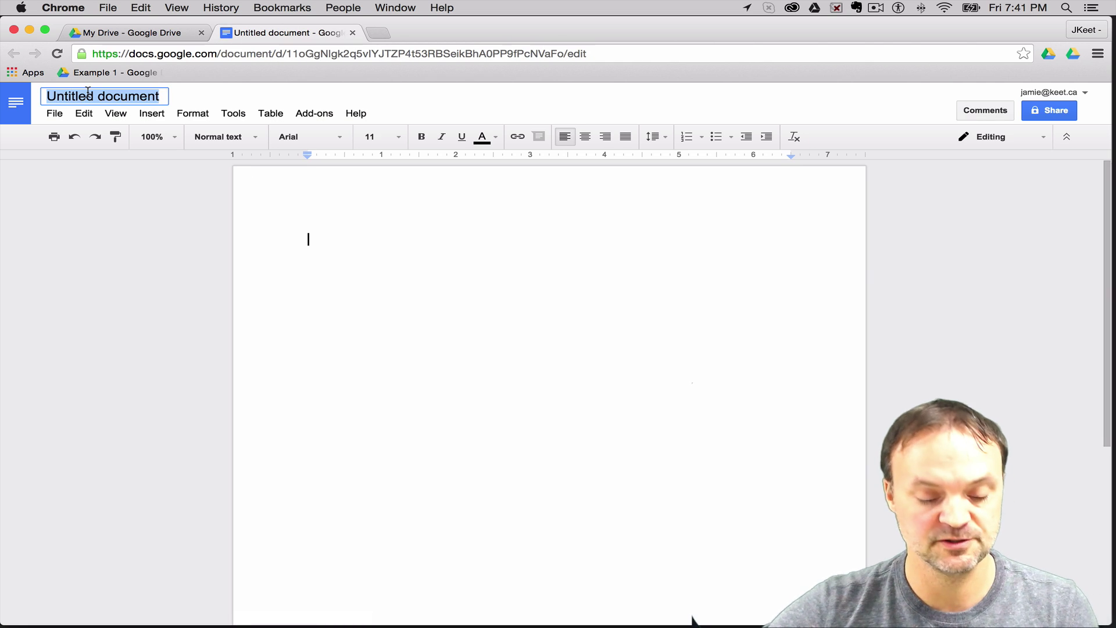
pyautogui.write('test')
pyautogui.press('Return')
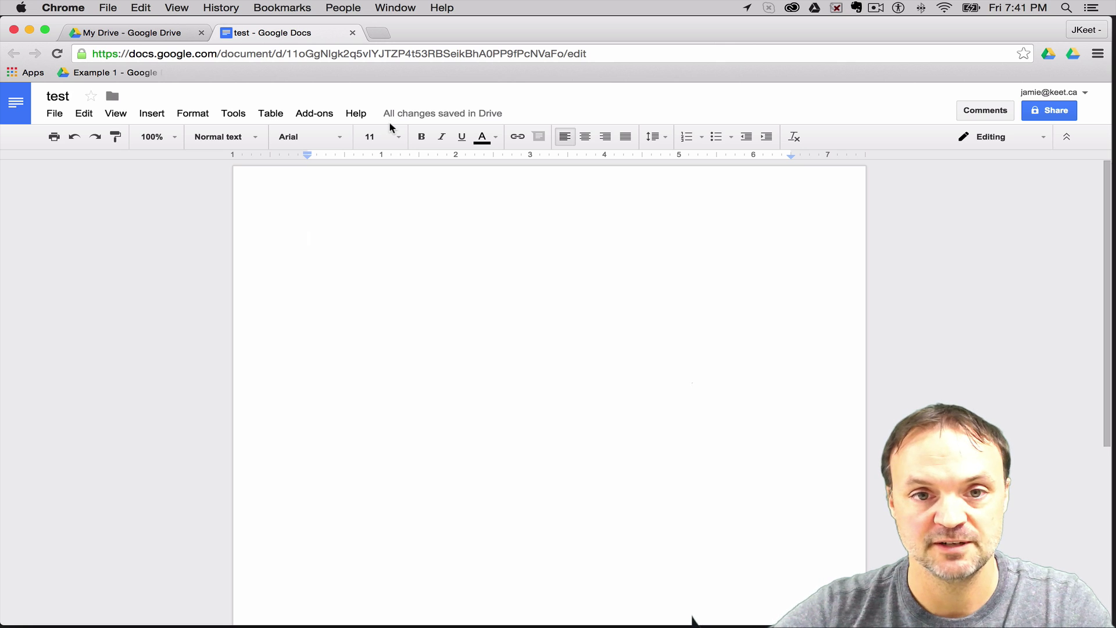
pyautogui.click(352, 33)
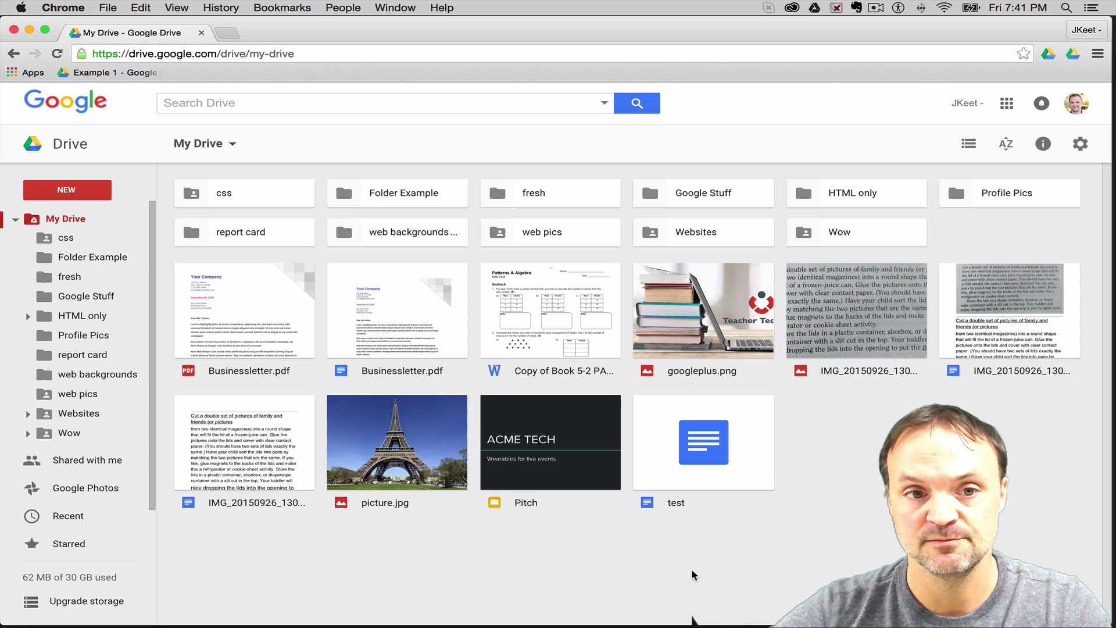
# - Create a new folder named 'Example' in My Drive
pyautogui.click(70, 192)
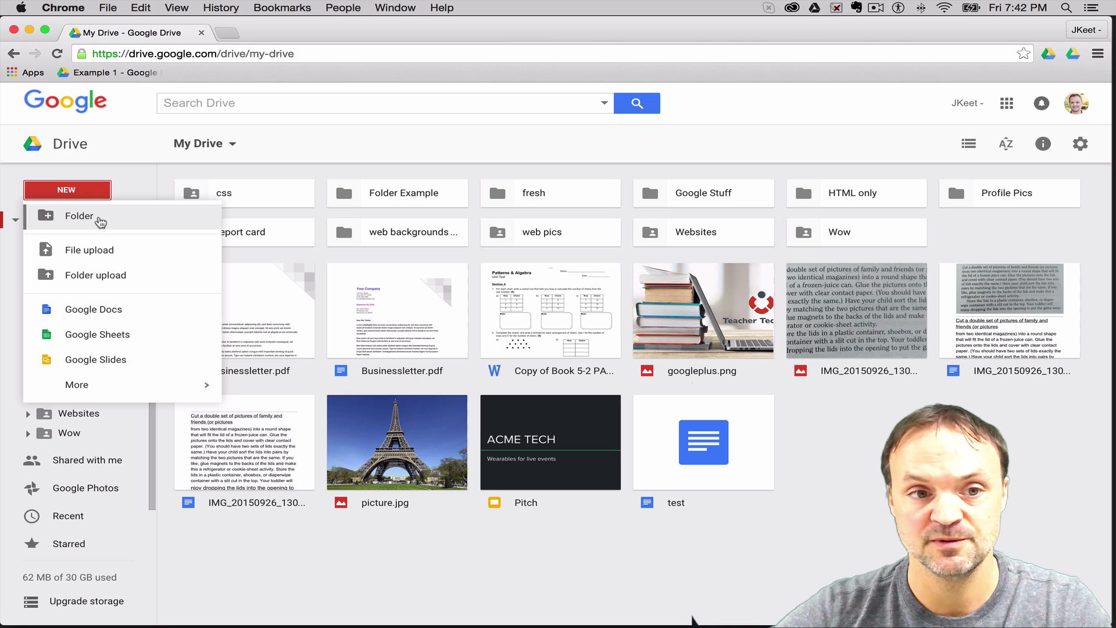
pyautogui.click(81, 216)
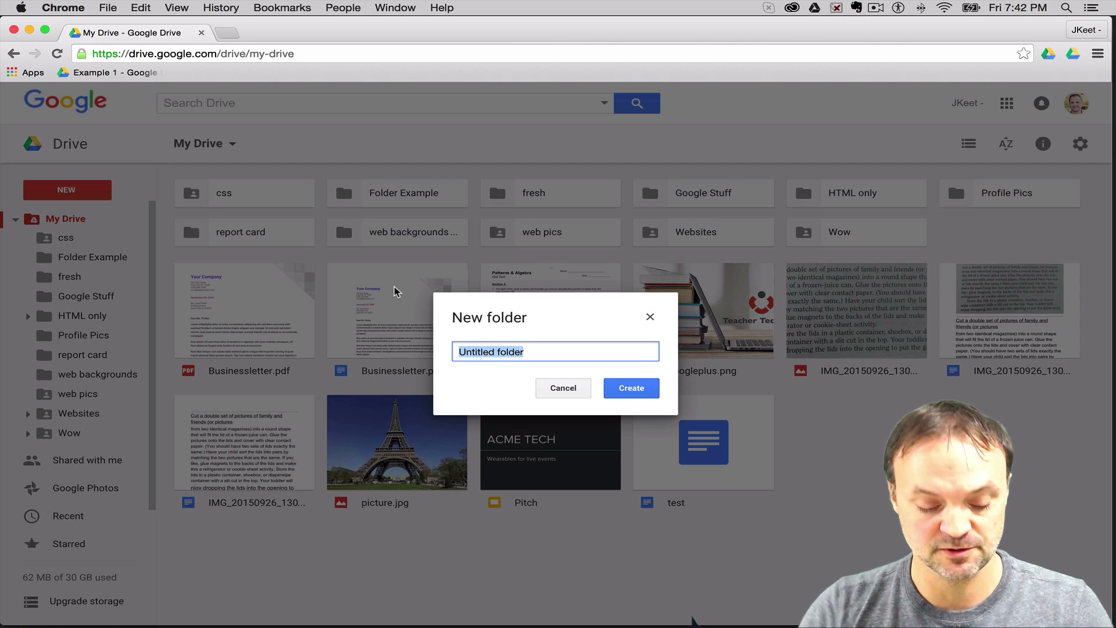
pyautogui.write('E')
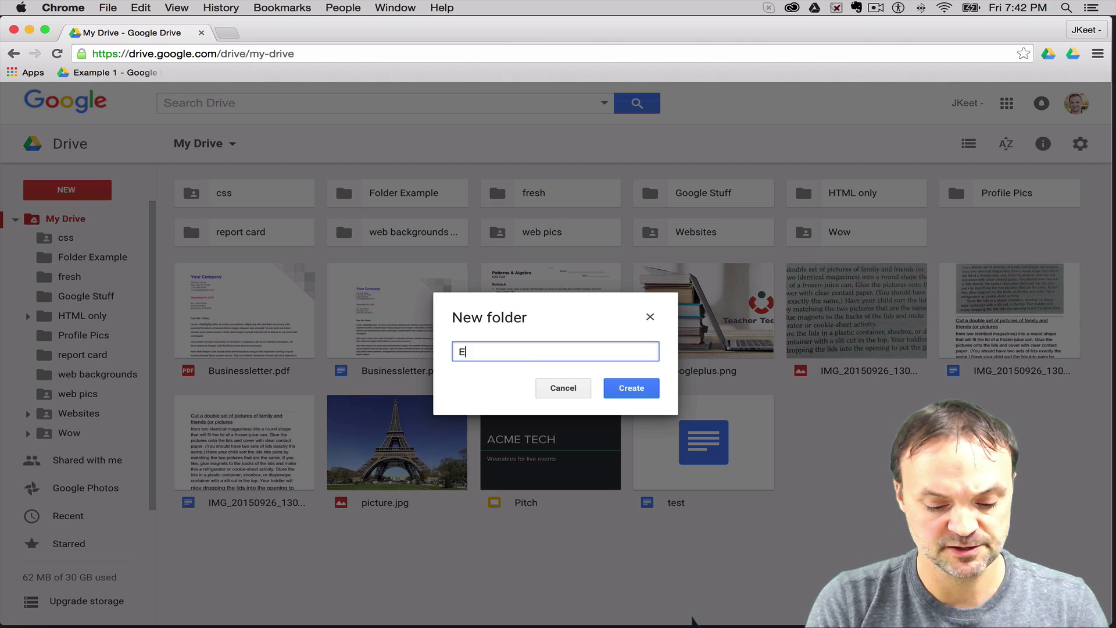
pyautogui.write('xample')
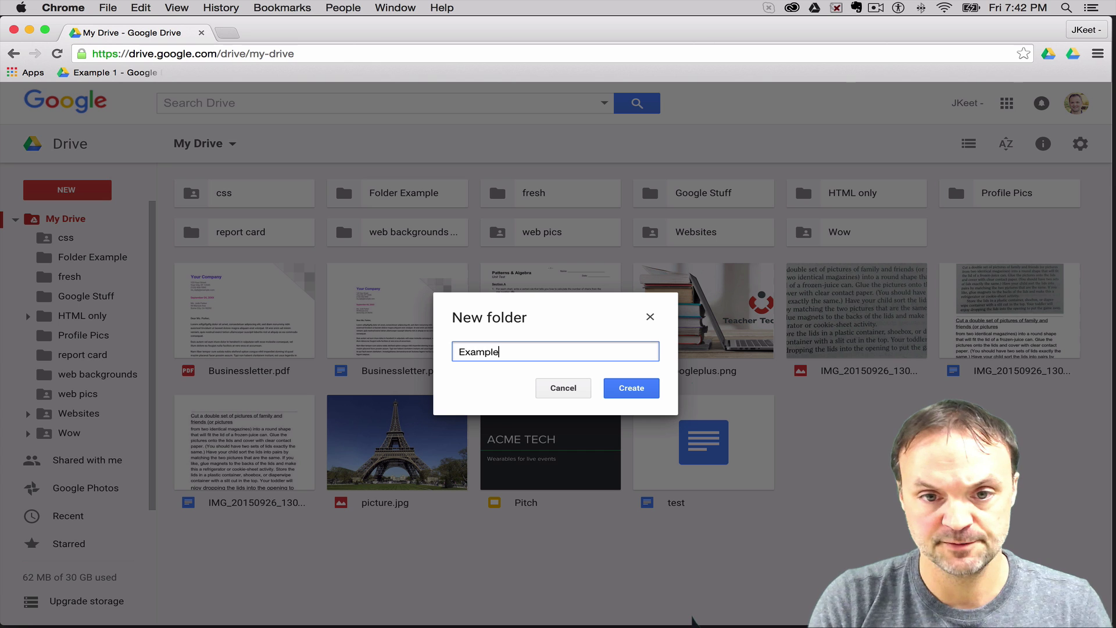
pyautogui.click(633, 395)
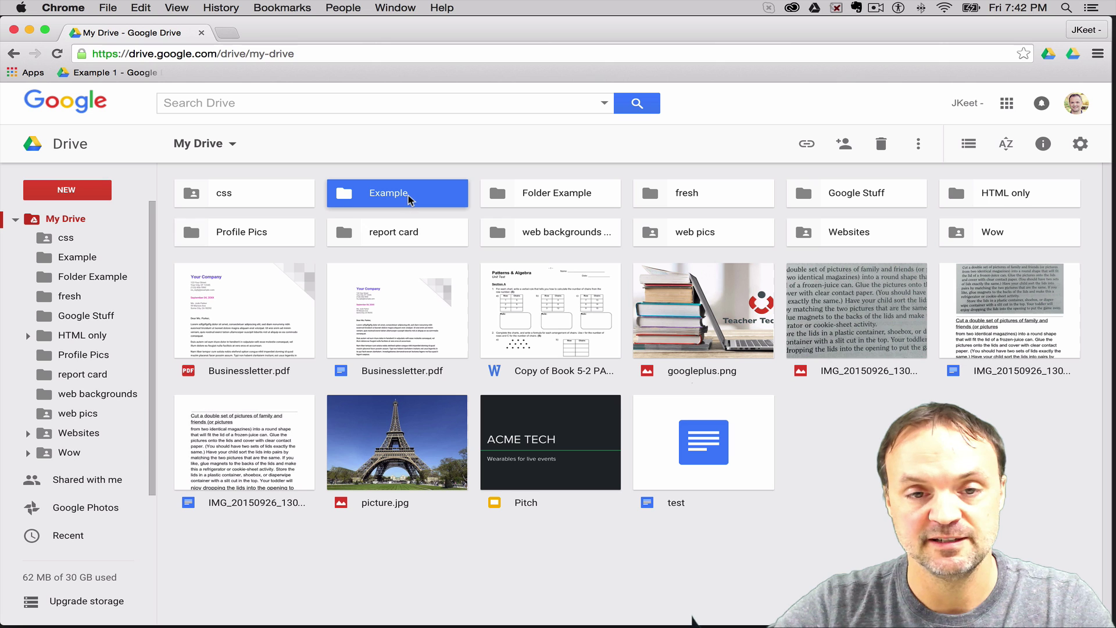
# - Inside the Example folder, create a Google Doc titled 'test 2', then go back to My Drive
pyautogui.doubleClick(417, 195)
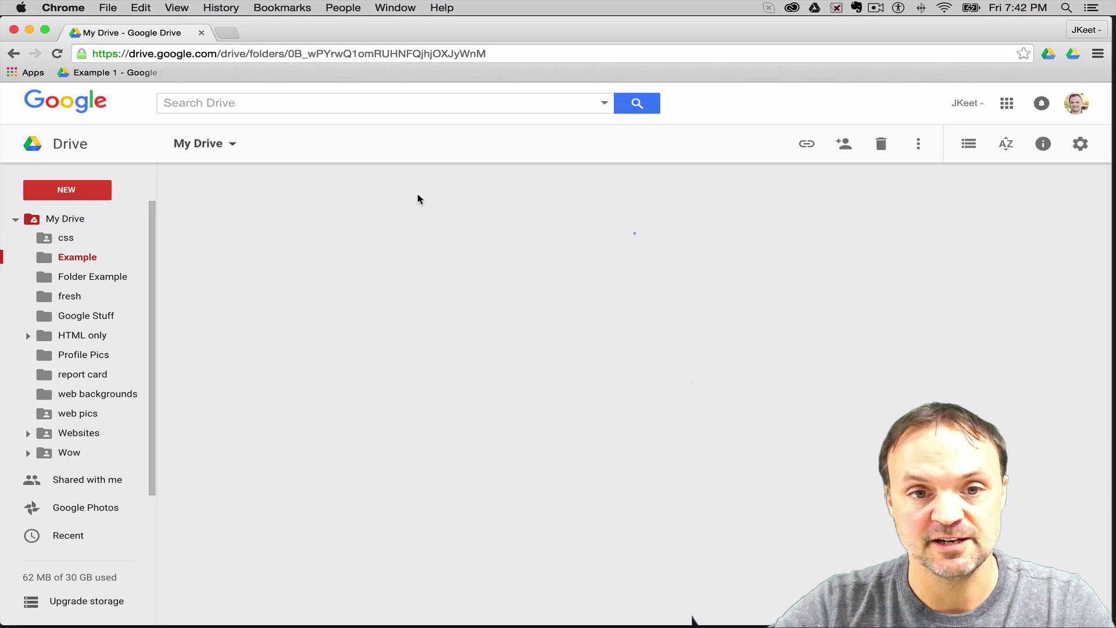
pyautogui.click(95, 193)
pyautogui.click(137, 312)
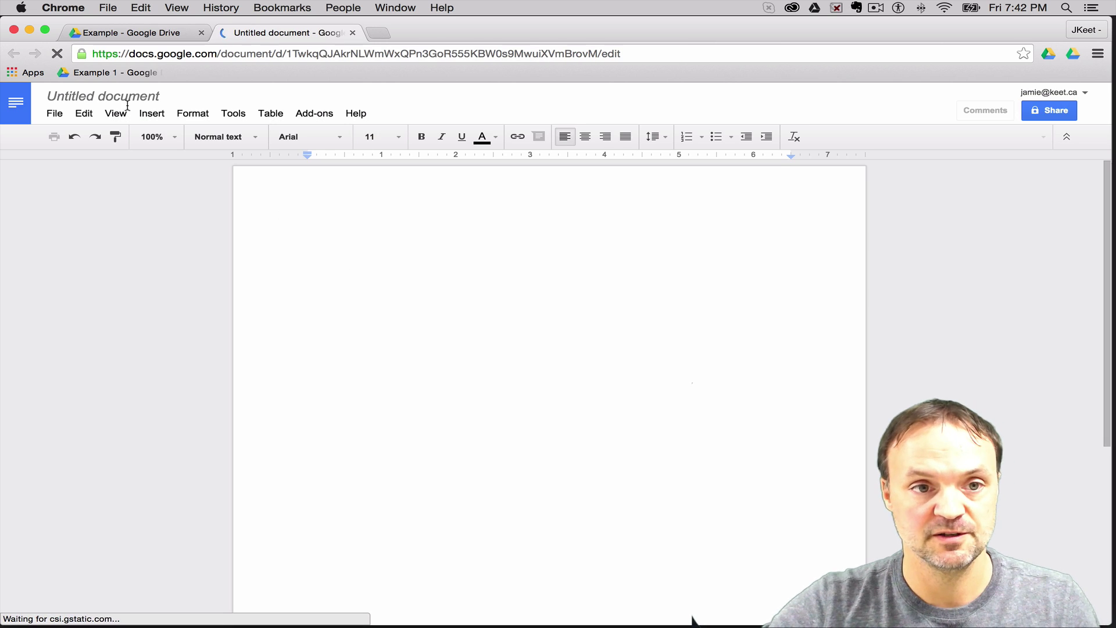
pyautogui.click(127, 105)
pyautogui.write('test 2')
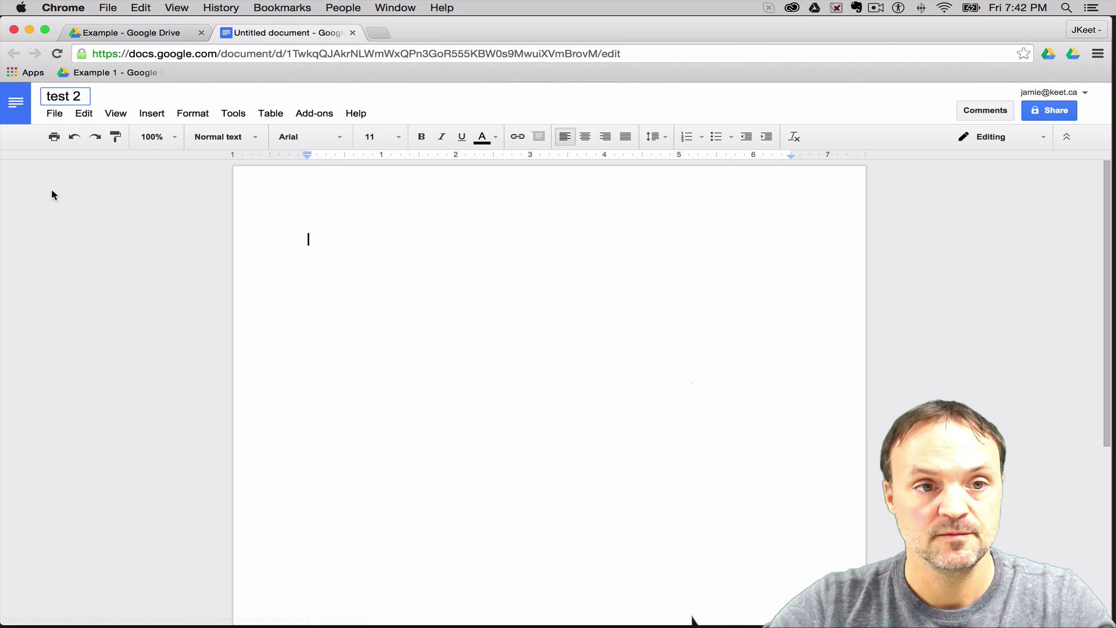
pyautogui.click(51, 188)
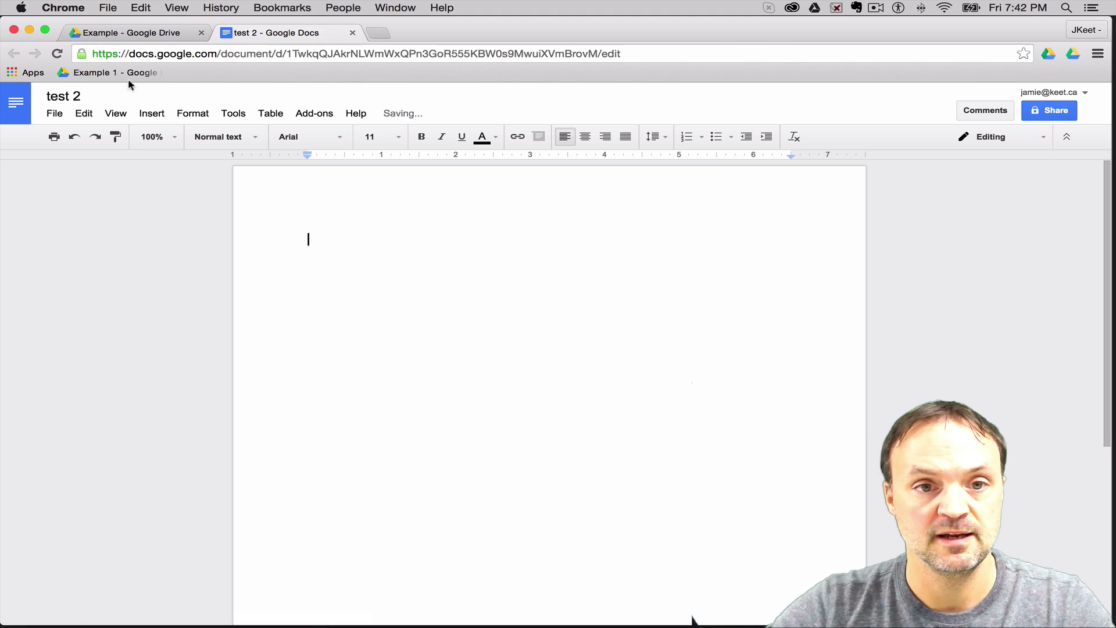
pyautogui.click(353, 33)
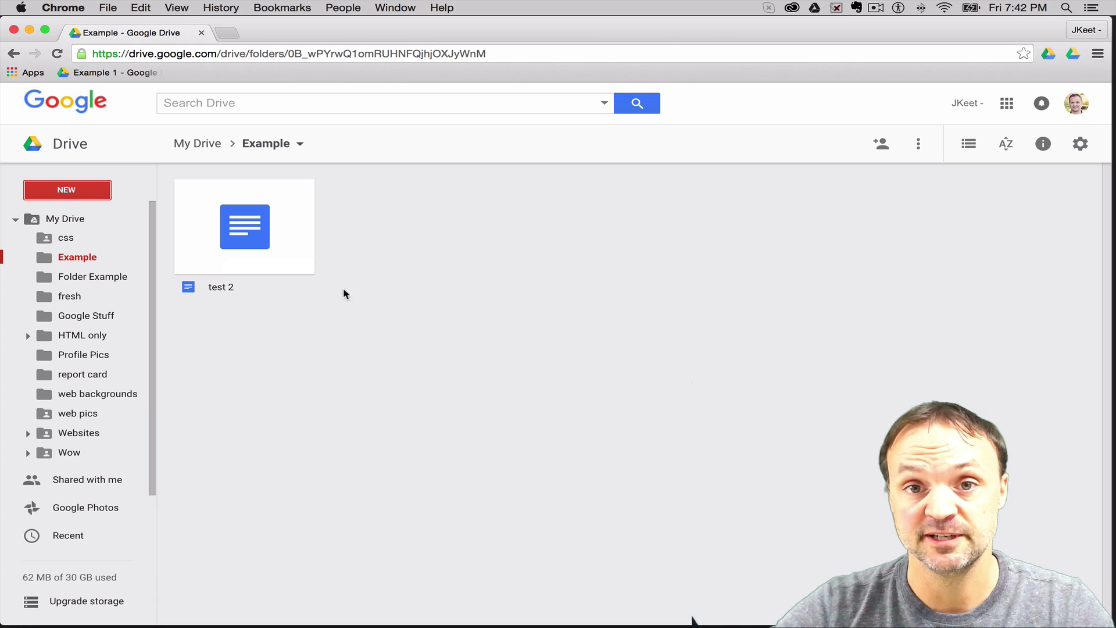
pyautogui.click(201, 144)
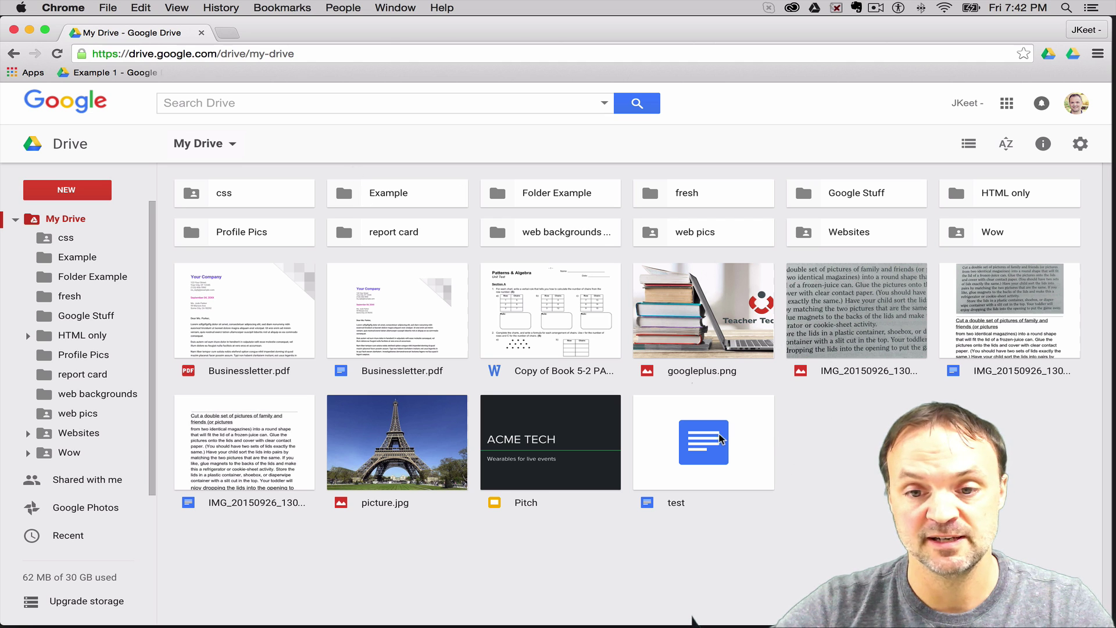
# - Upload 5.jpg from the desktop's report card folder to My Drive
pyautogui.click(67, 190)
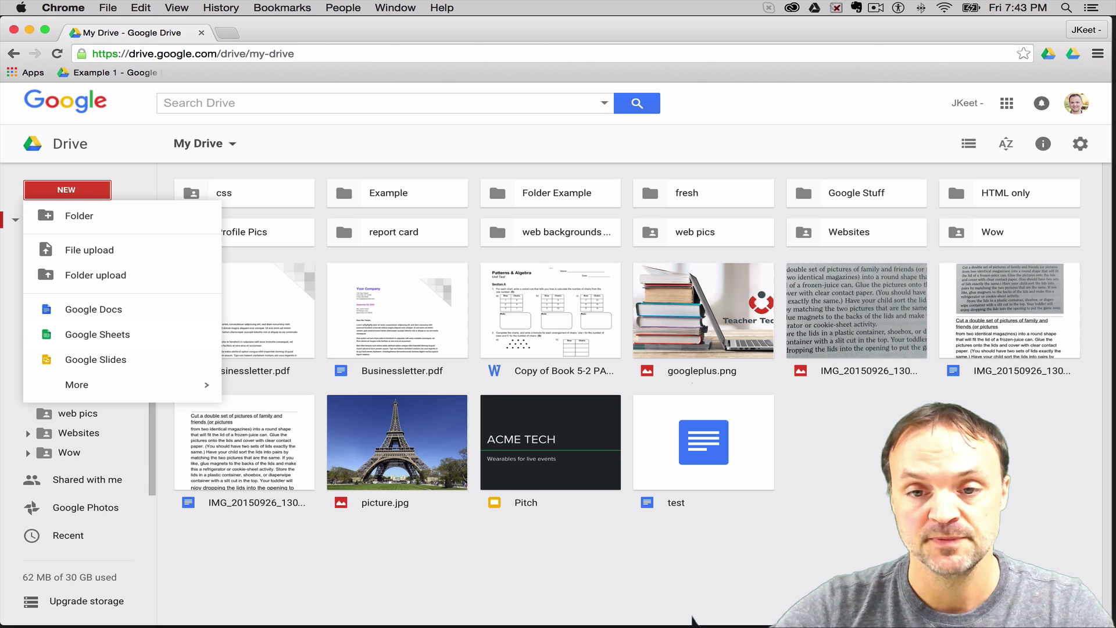
pyautogui.click(788, 430)
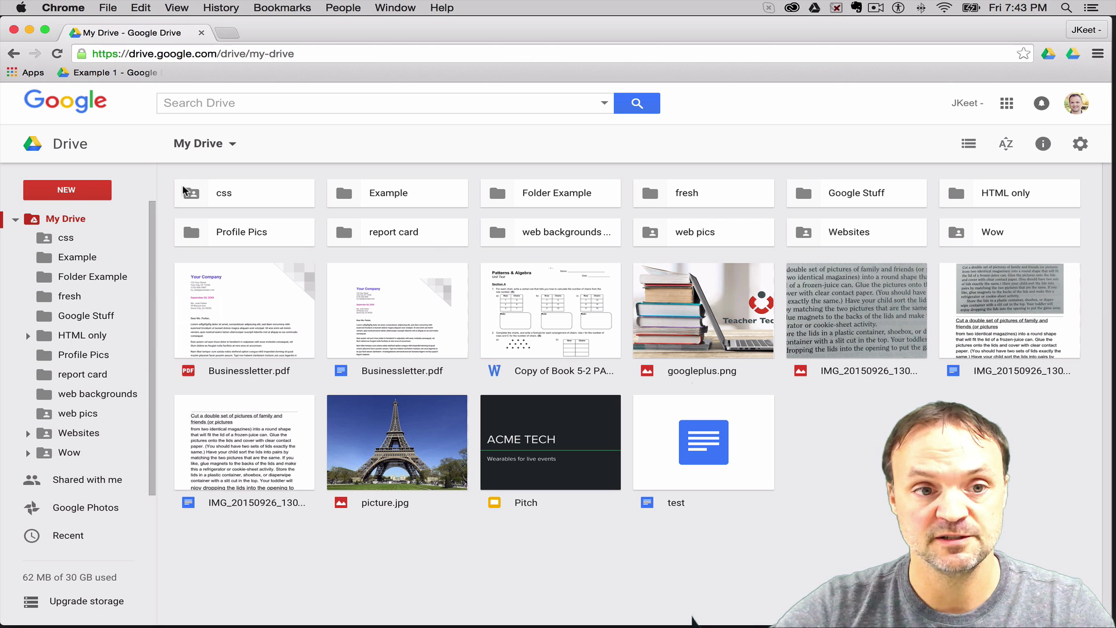
pyautogui.click(70, 193)
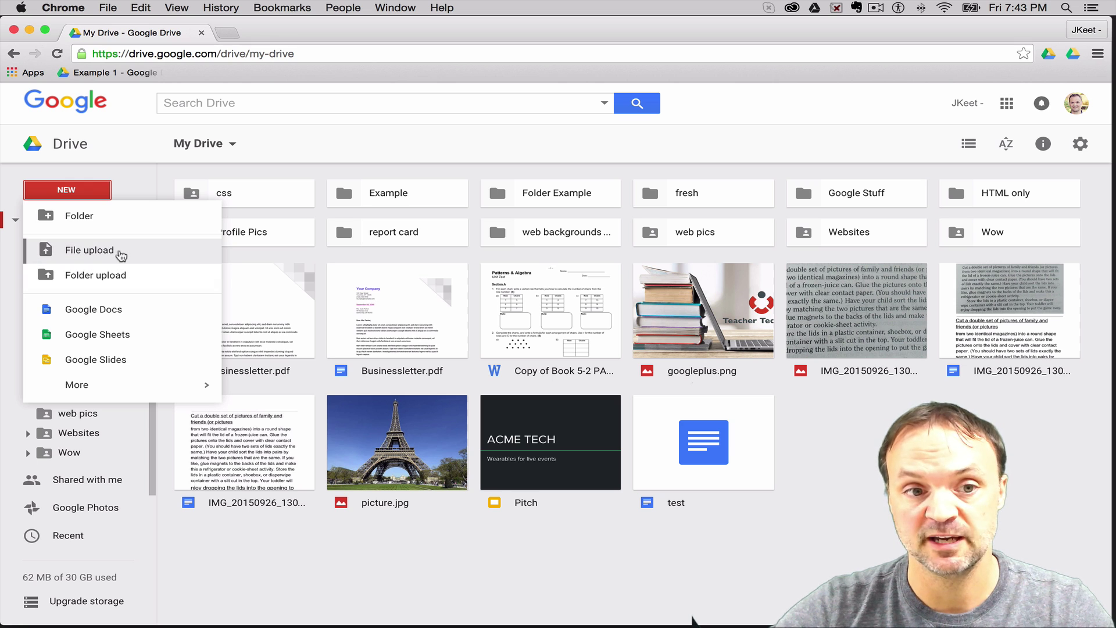
pyautogui.click(119, 255)
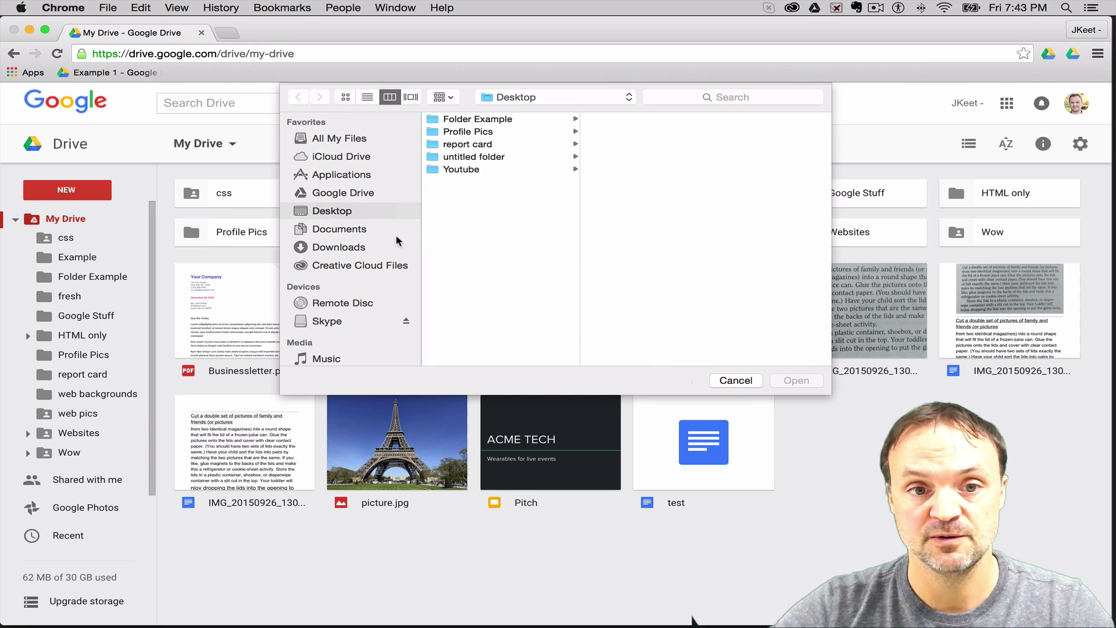
pyautogui.click(492, 147)
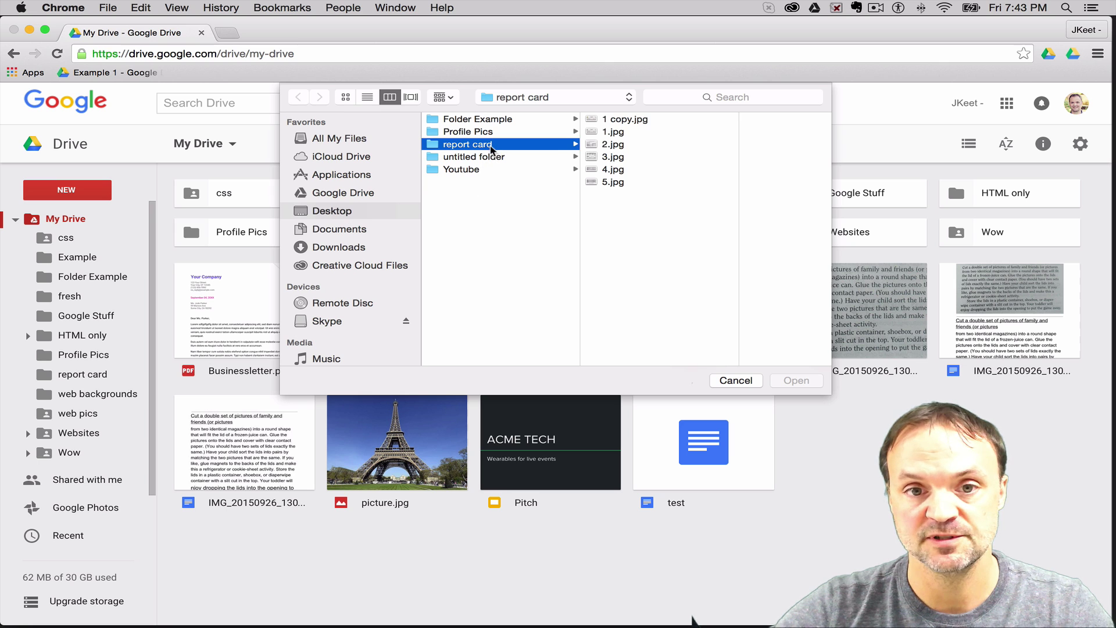
pyautogui.click(615, 183)
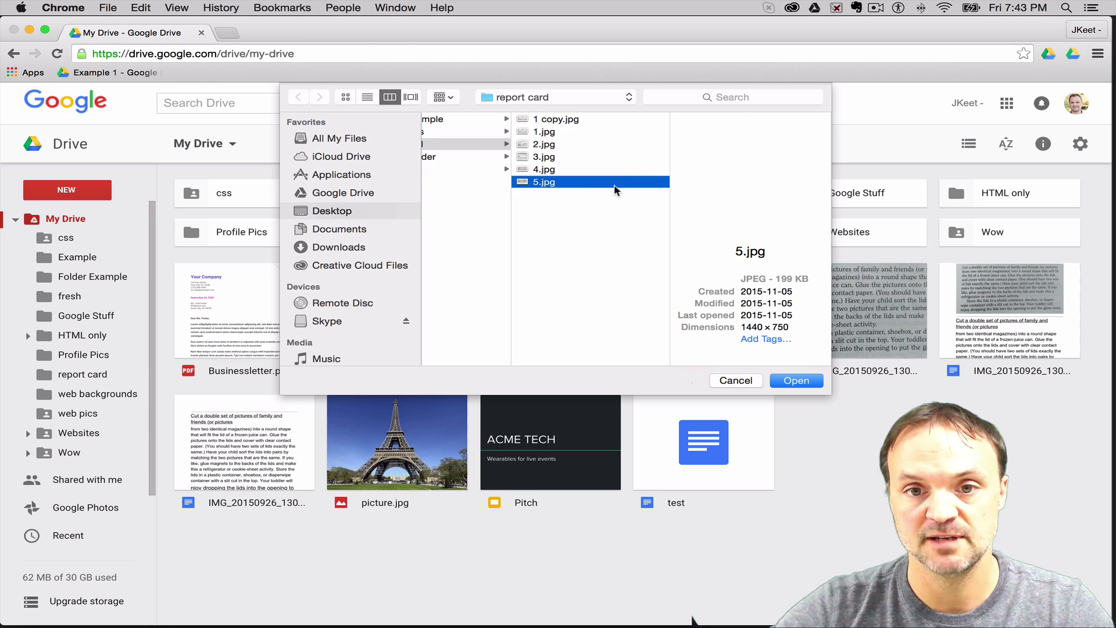
pyautogui.click(798, 381)
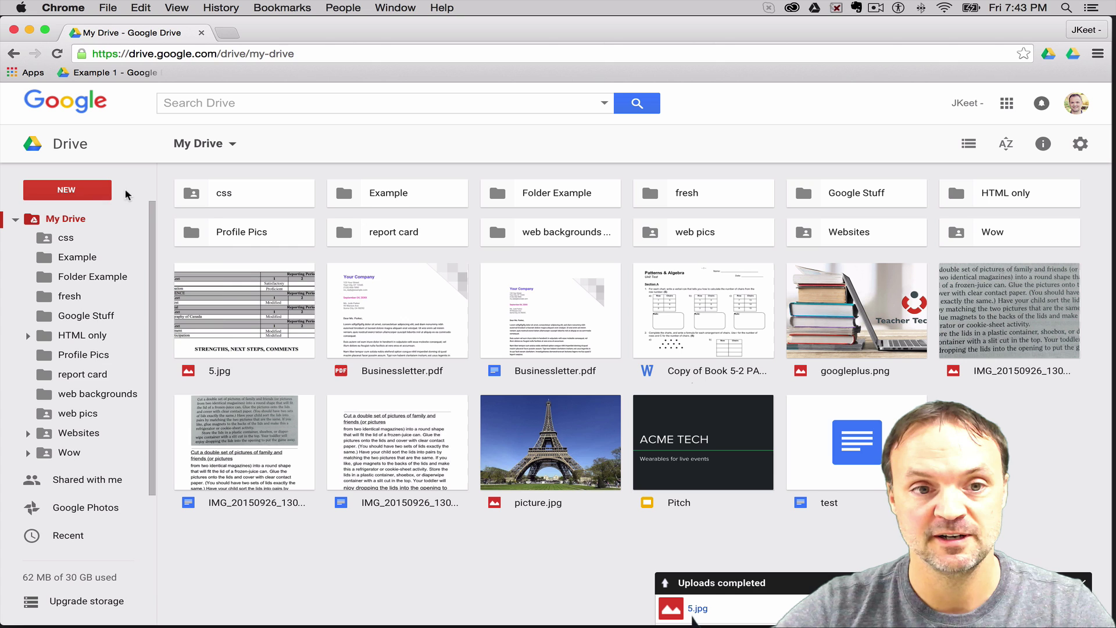
# - Upload the Youtube folder to My Drive
pyautogui.click(93, 193)
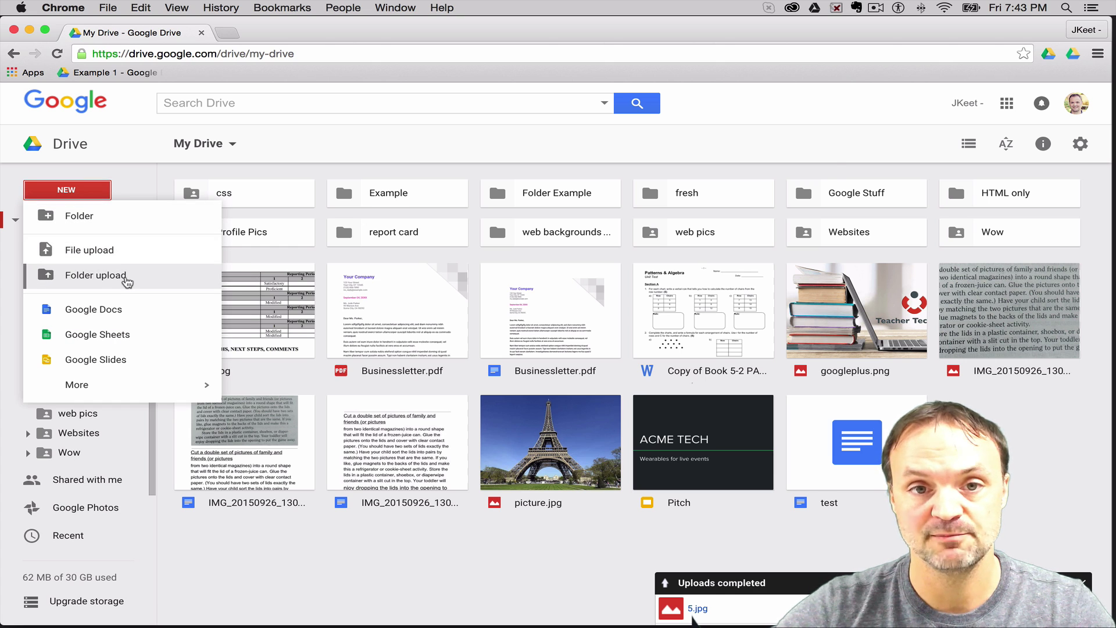
pyautogui.click(124, 280)
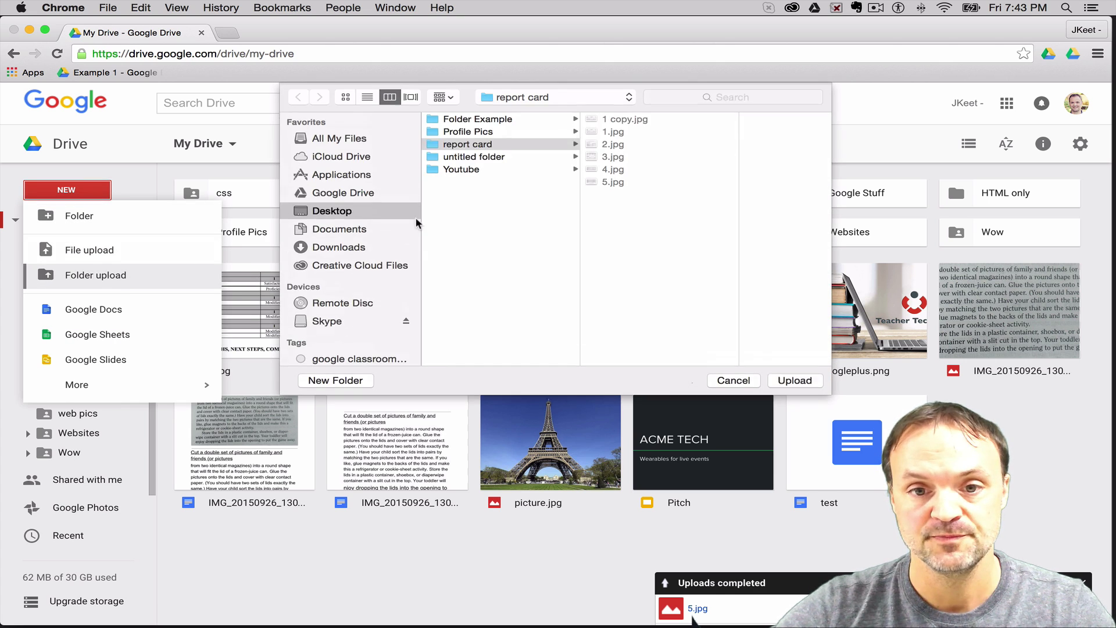
pyautogui.click(473, 170)
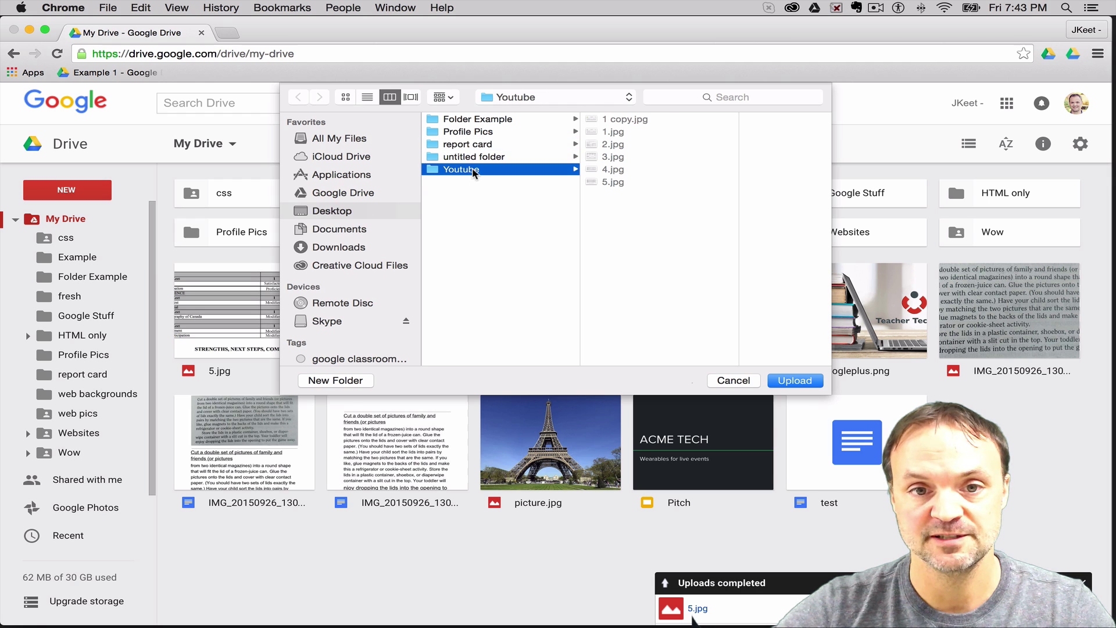
pyautogui.click(795, 381)
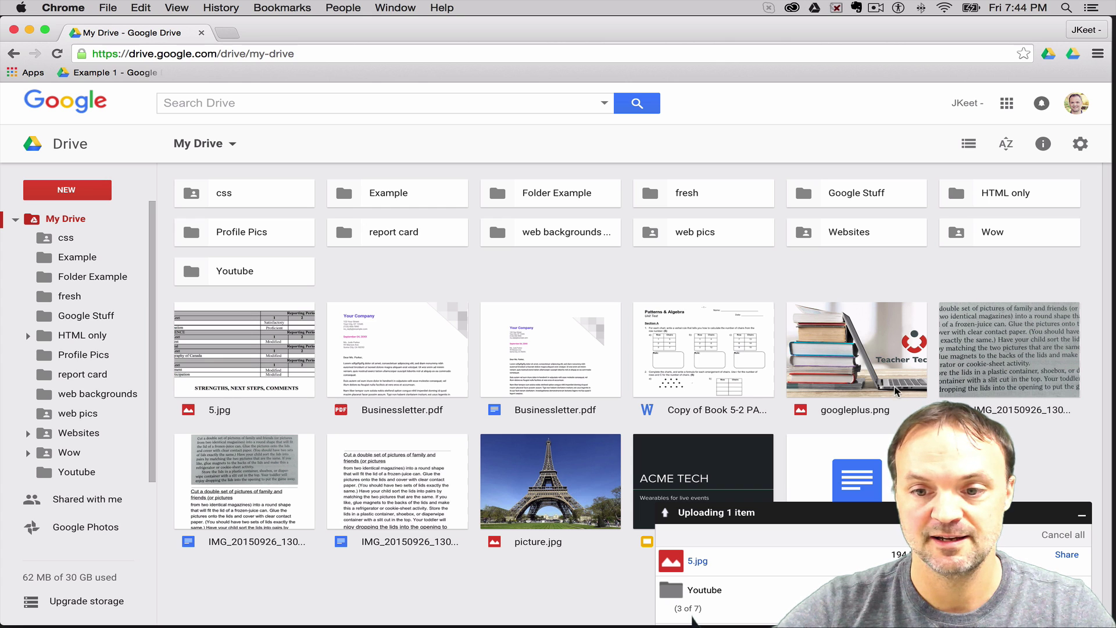
# - Open the uploaded Youtube folder to check its images, then return to My Drive
pyautogui.click(228, 273)
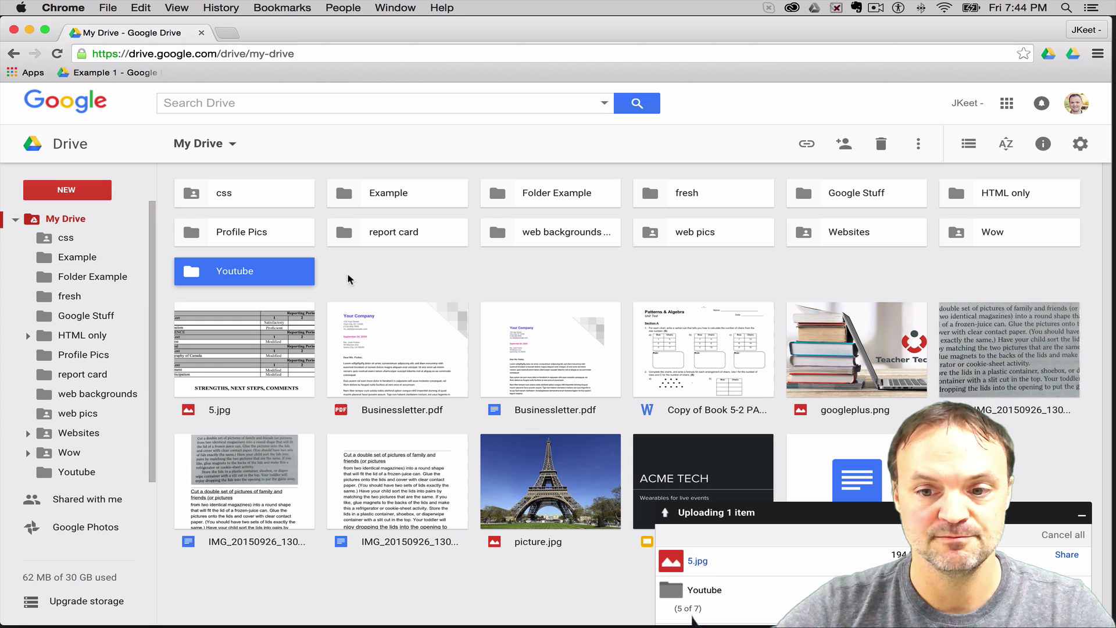
pyautogui.doubleClick(273, 273)
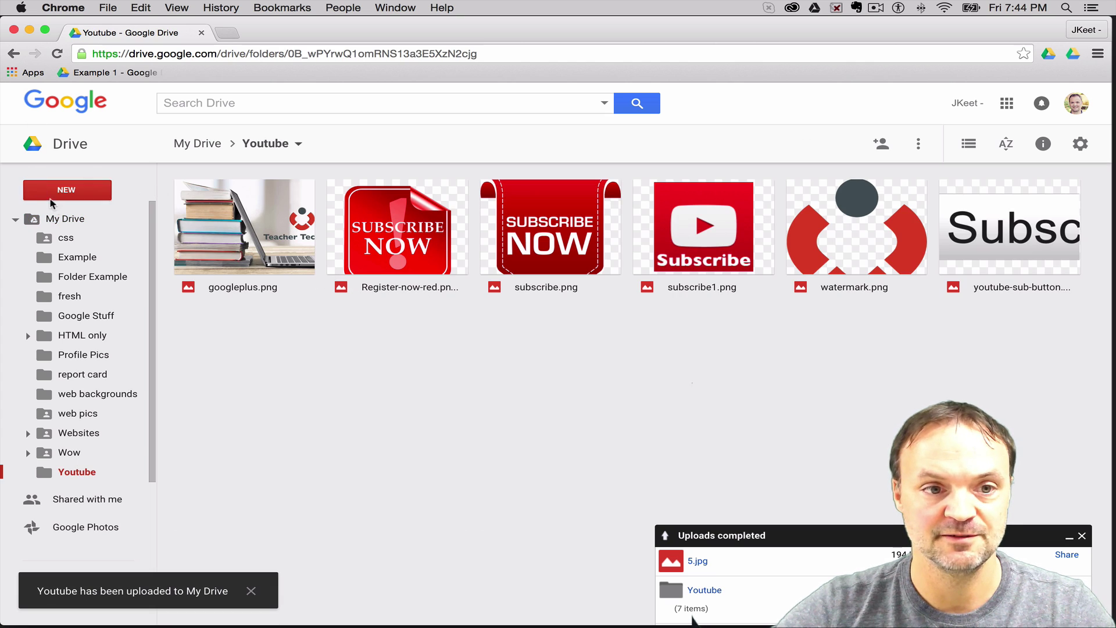
pyautogui.click(66, 219)
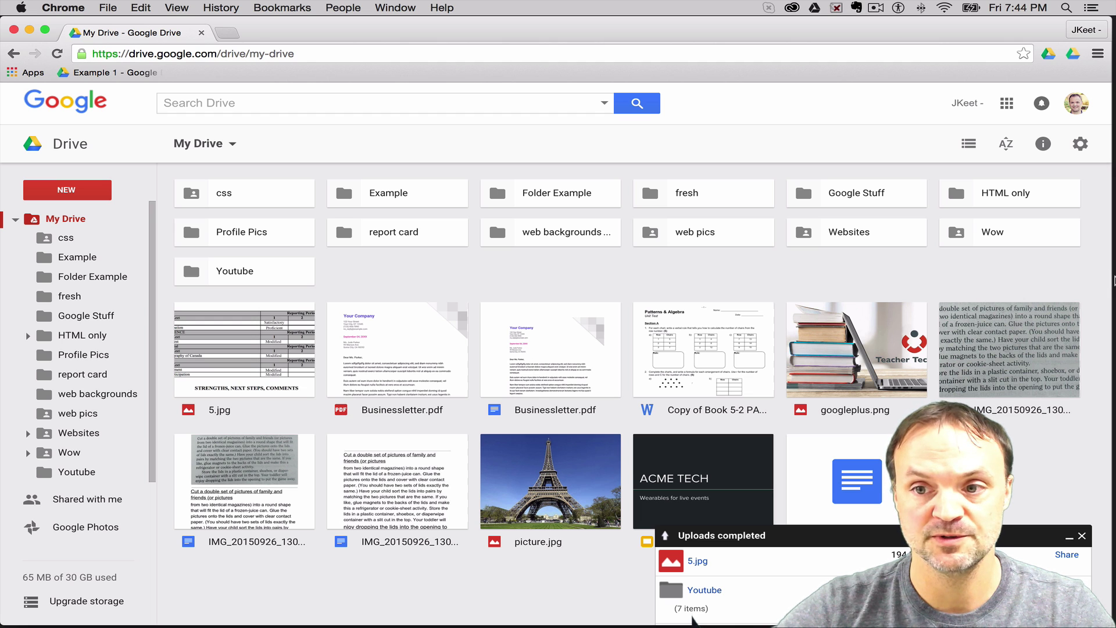
# - Narrow the browser to expose the desktop and drag the report card folder into My Drive
pyautogui.moveTo(1050, 282); pyautogui.dragTo(927, 282)
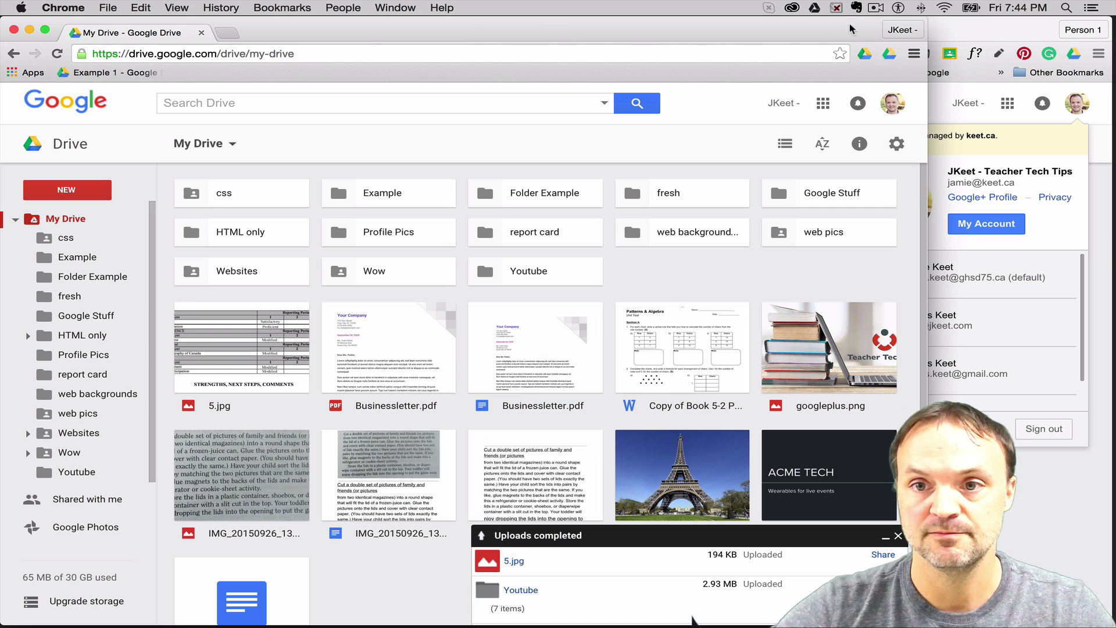
pyautogui.moveTo(976, 26); pyautogui.dragTo(307, 616)
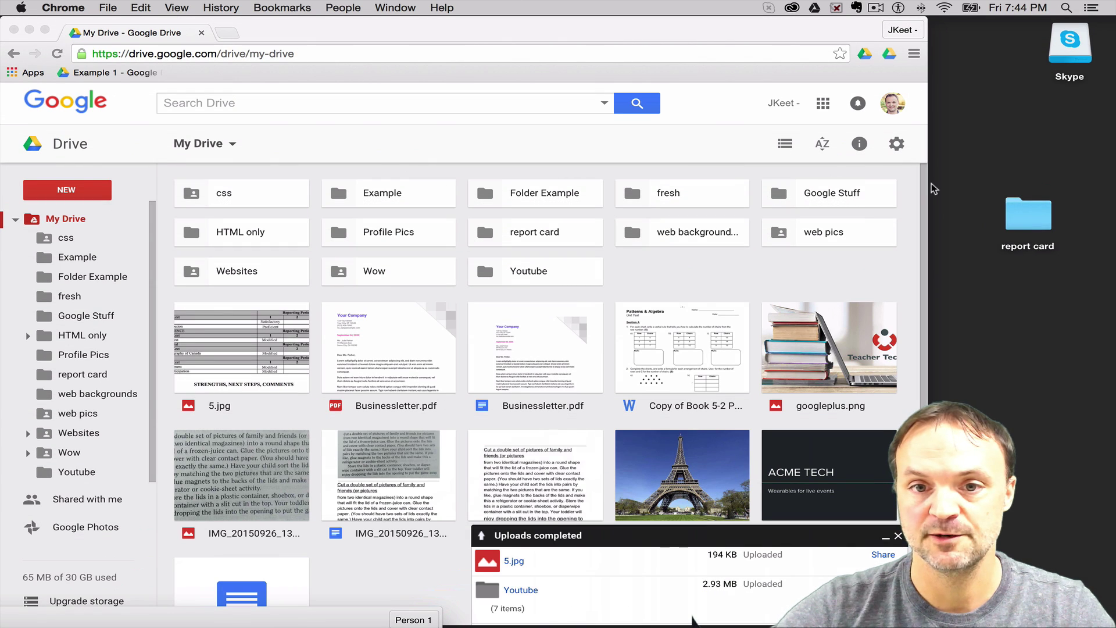
pyautogui.click(1032, 222)
pyautogui.moveTo(1032, 222); pyautogui.dragTo(686, 273)
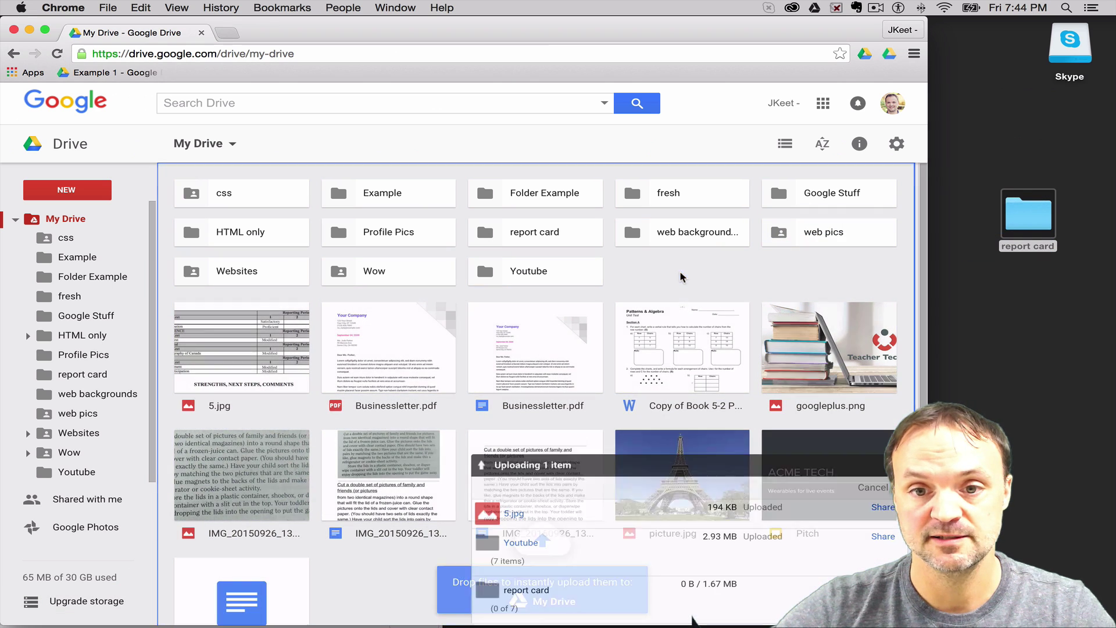